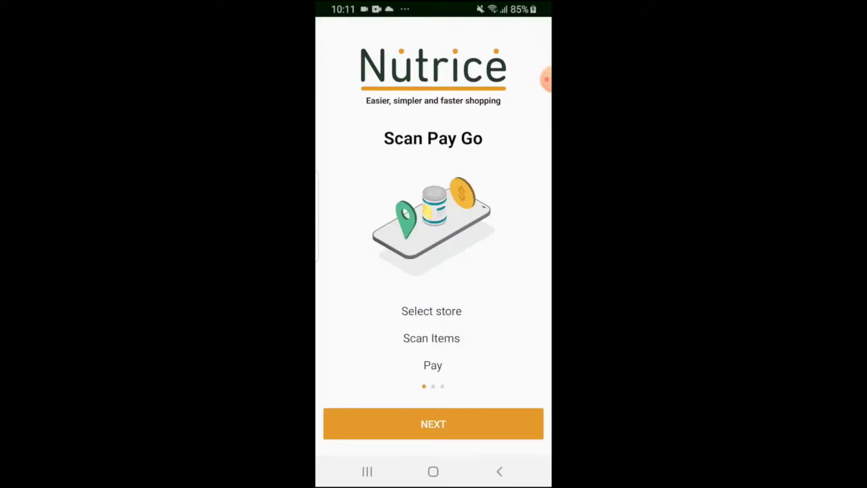
Page through the Scan Pay Go, Shopping lists and Offers intro pages to the Shop screen
click(433, 424)
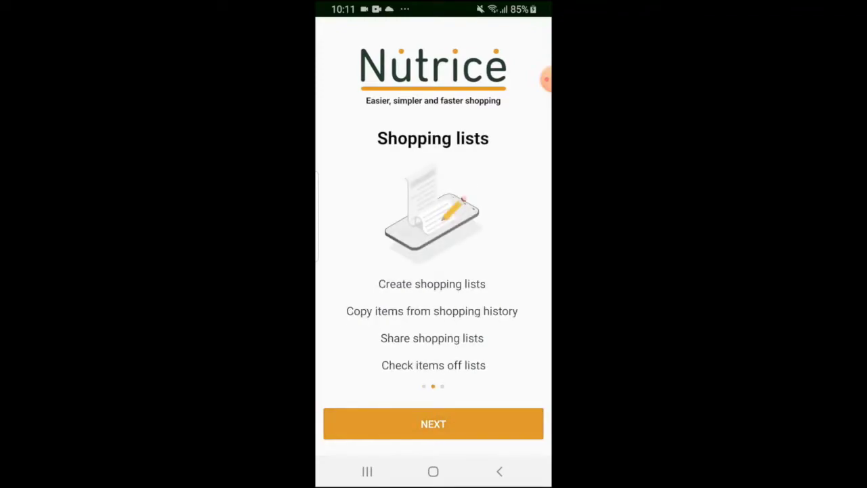
click(433, 423)
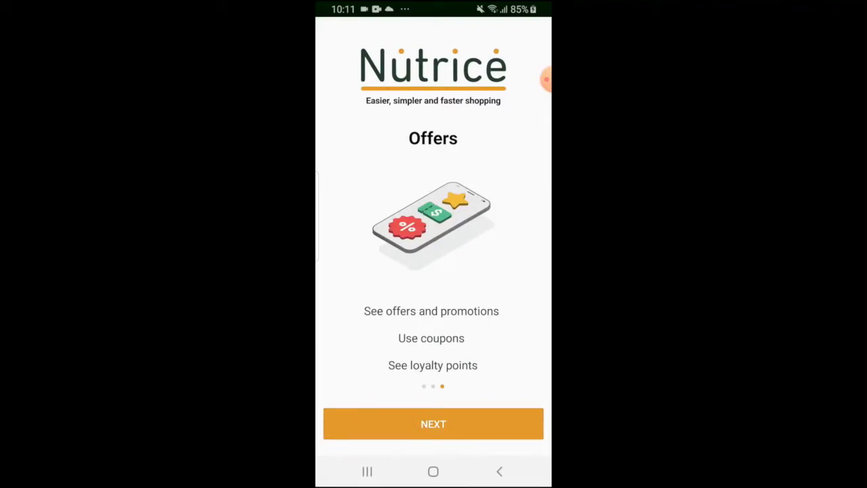
click(433, 423)
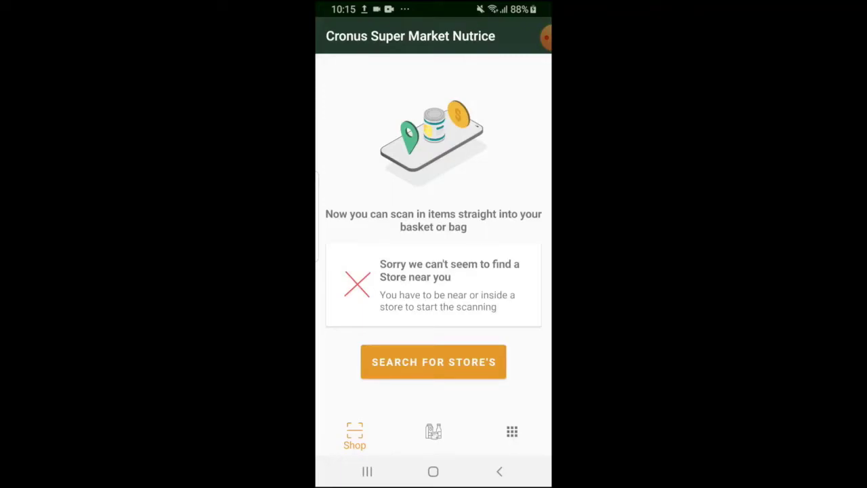
Open the Items catalogue showing the product category grid
click(434, 434)
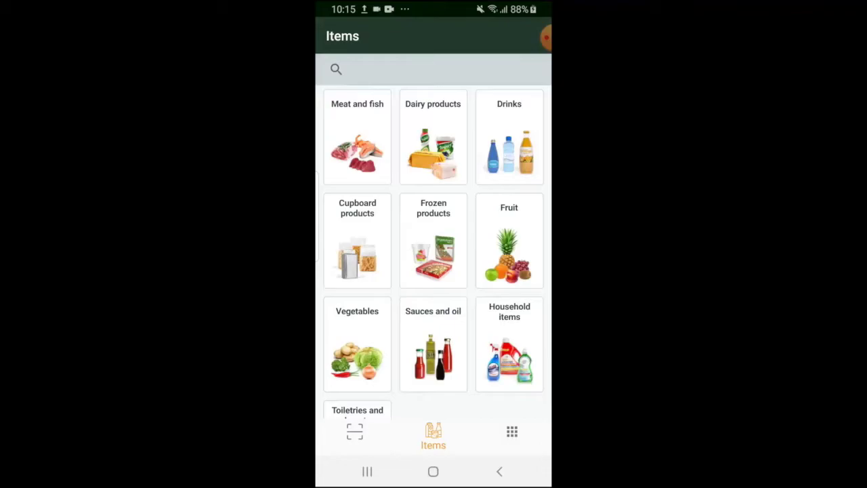
View the Beef filet details in Meat and fish, then return to the categories
click(357, 136)
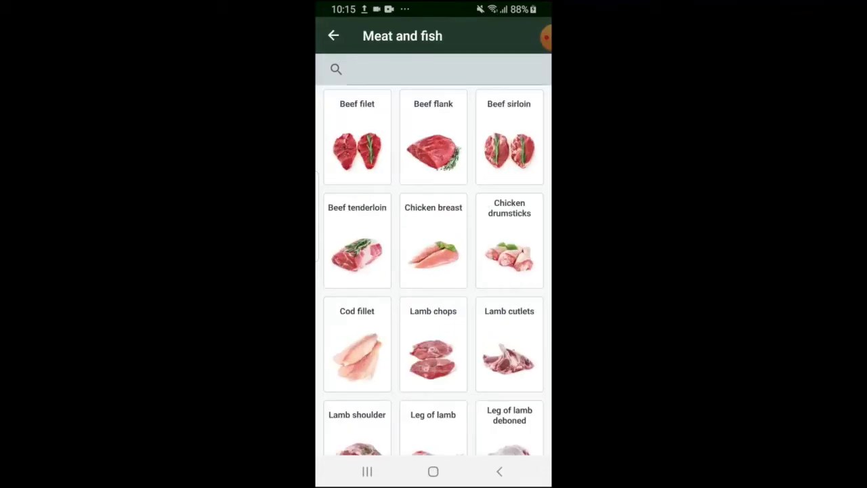
click(357, 135)
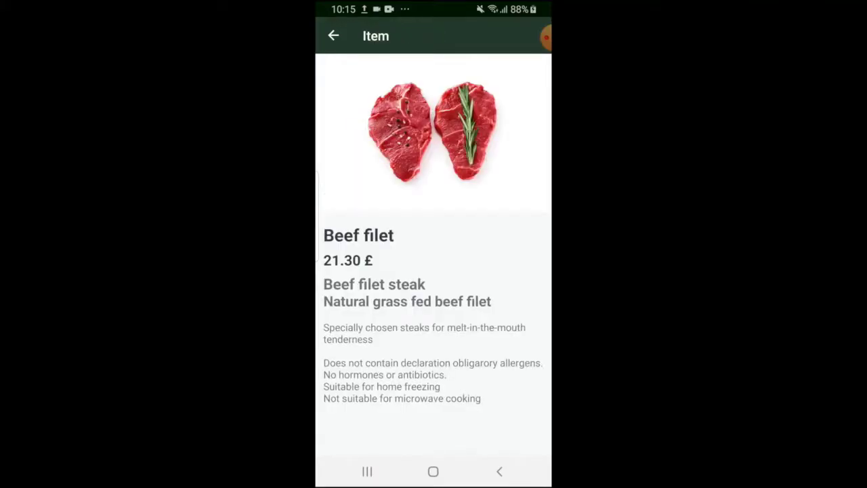
click(500, 471)
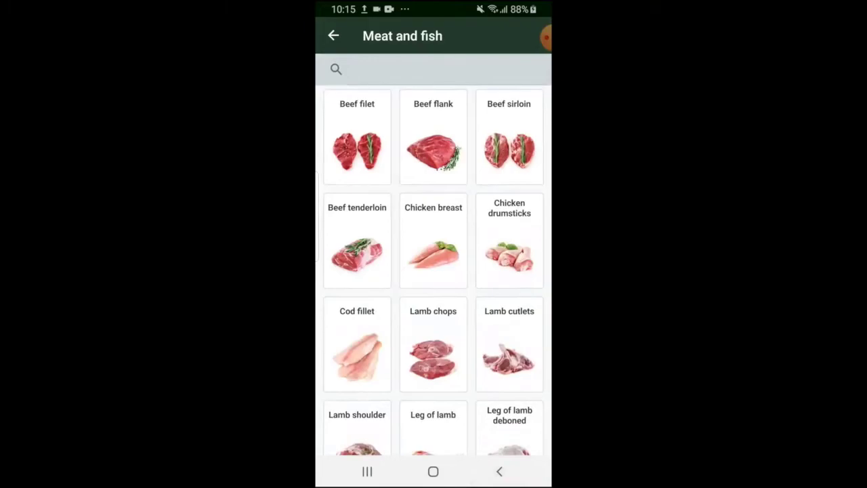
click(500, 471)
Browse the Fruit products, then bring up the More menu
click(509, 241)
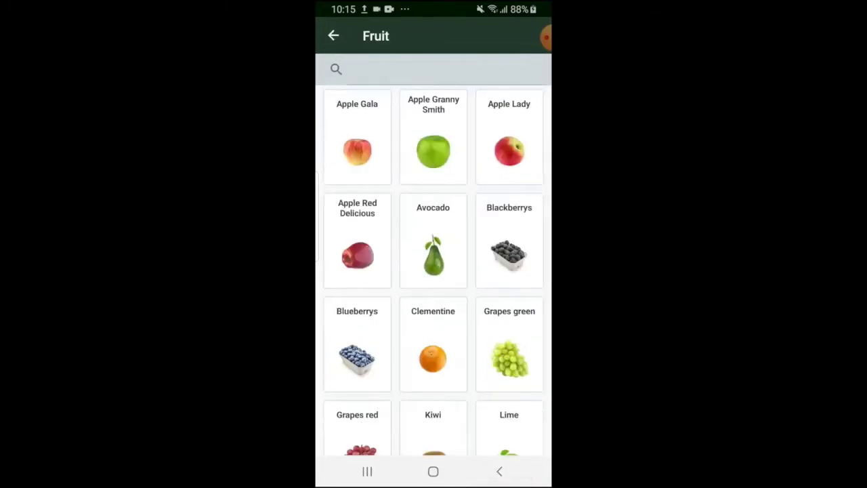
scroll(434, 271, down, 1)
scroll(434, 271, down, 2)
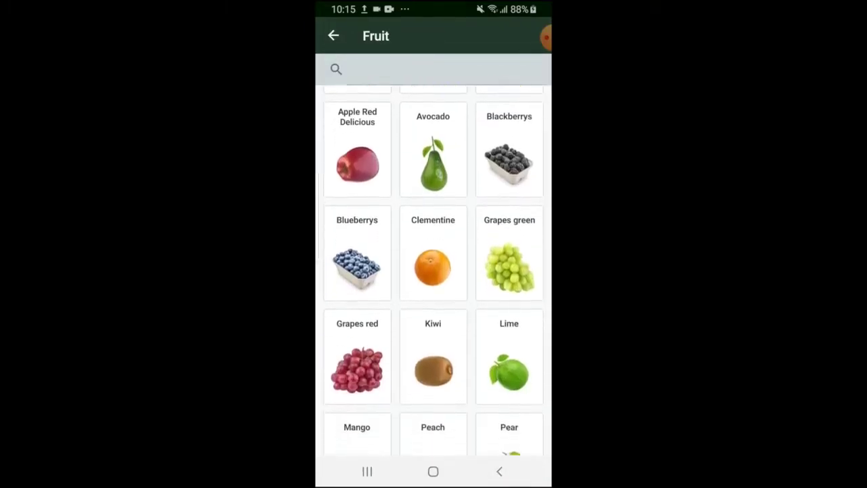
scroll(434, 271, down, 3)
scroll(433, 271, down, 2)
scroll(433, 271, up, 10)
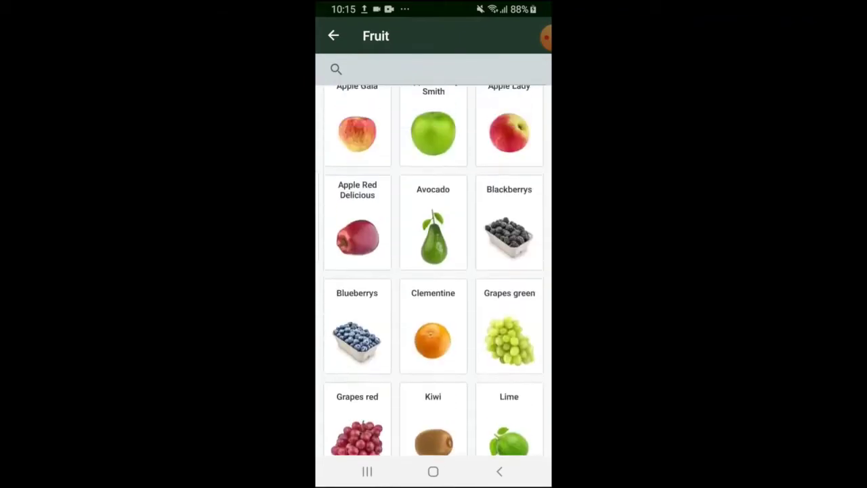
click(499, 471)
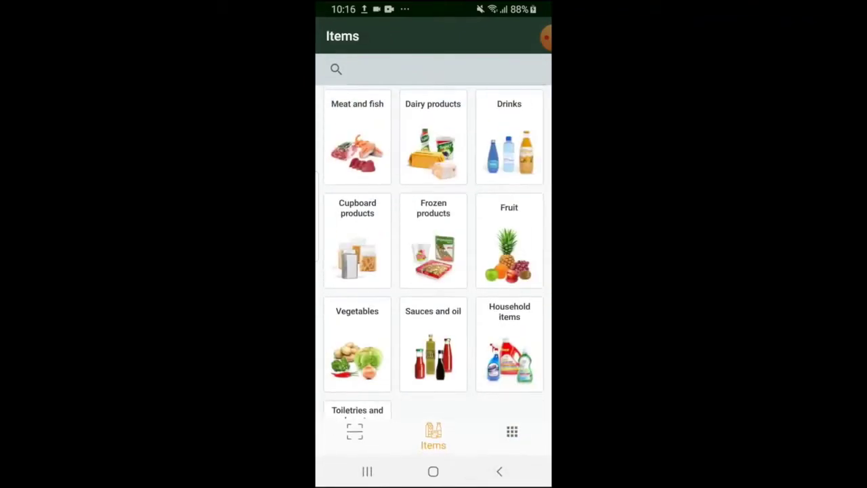
click(512, 437)
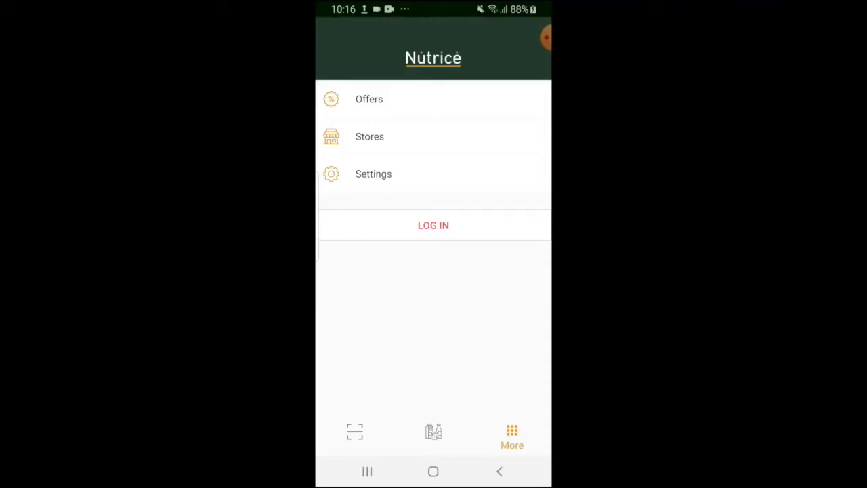
click(369, 99)
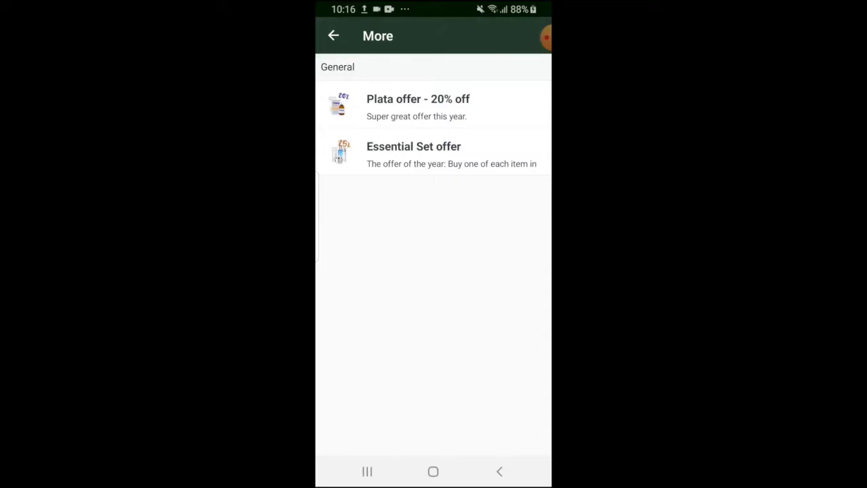
click(418, 107)
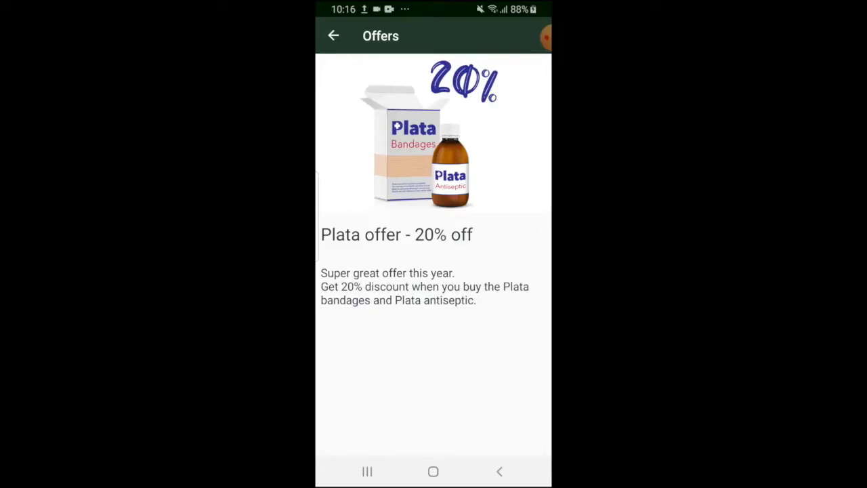
click(499, 471)
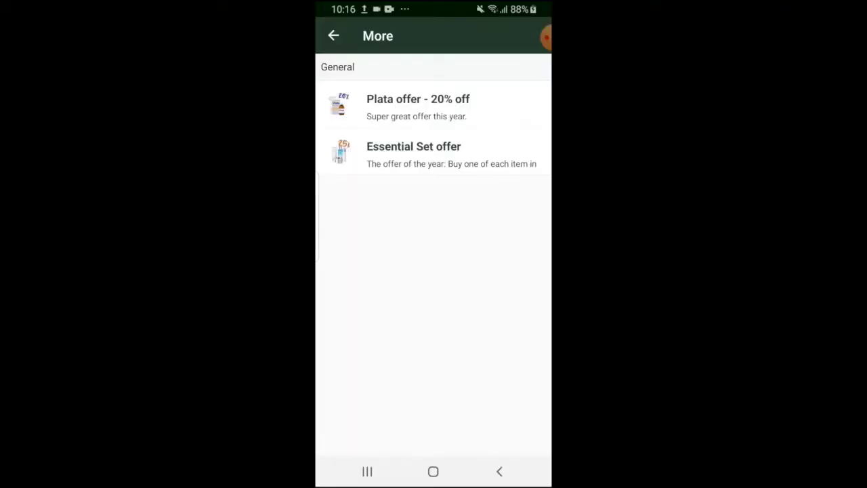
click(499, 471)
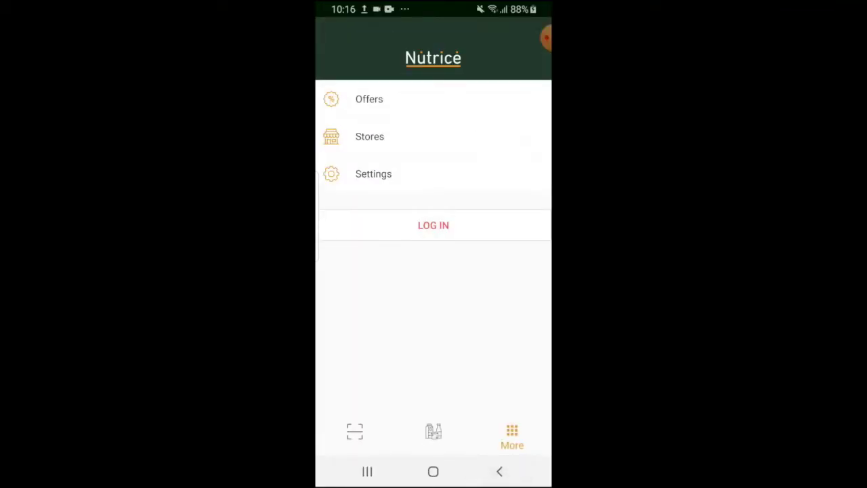
Find the Cronus Super Market Nutrice store and view its location, hours and directions
click(370, 136)
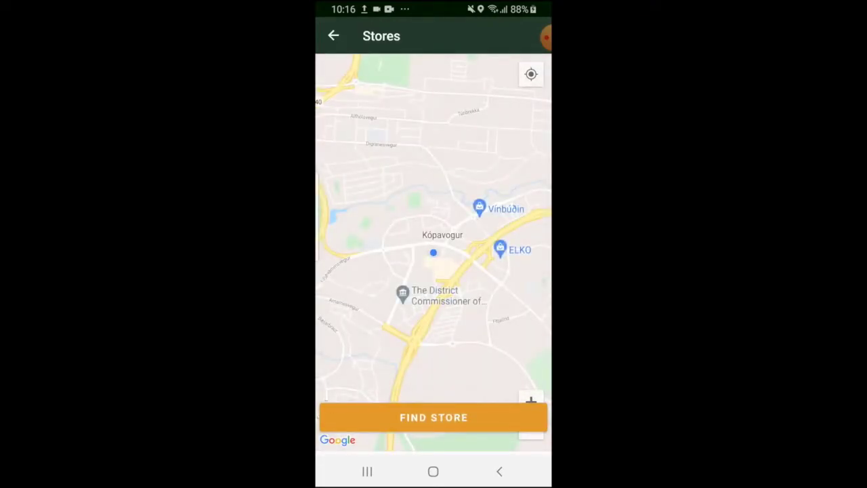
click(434, 418)
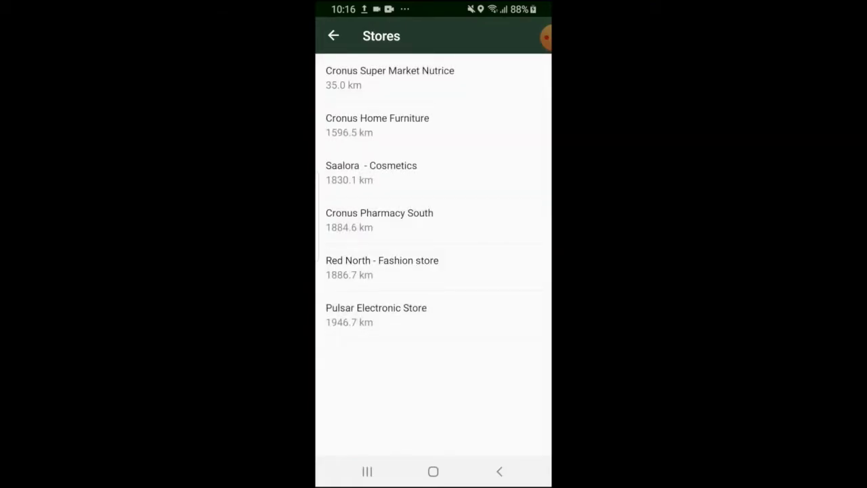
click(390, 78)
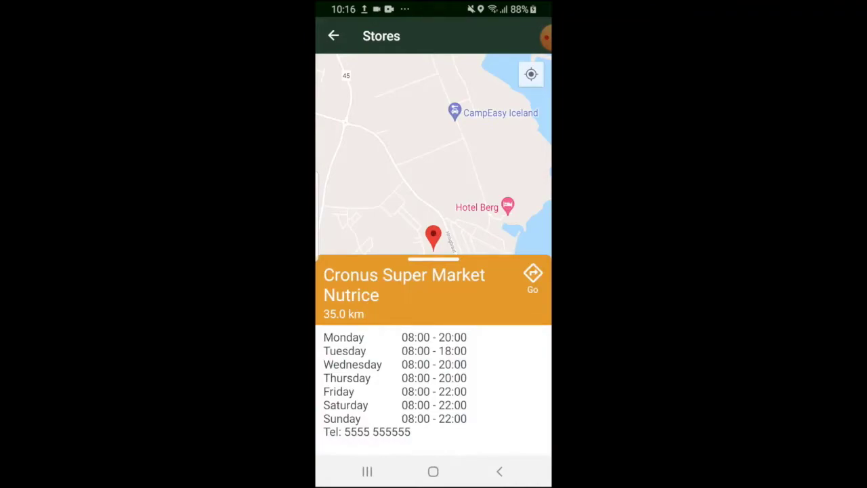
click(533, 278)
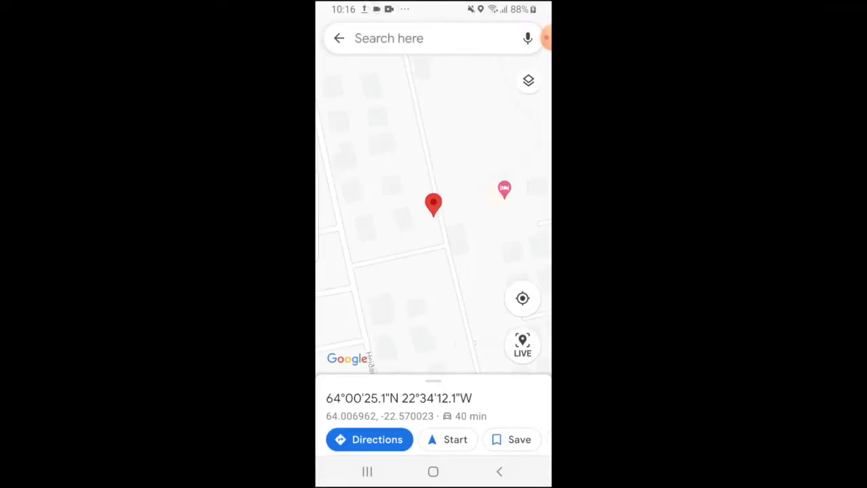
click(499, 471)
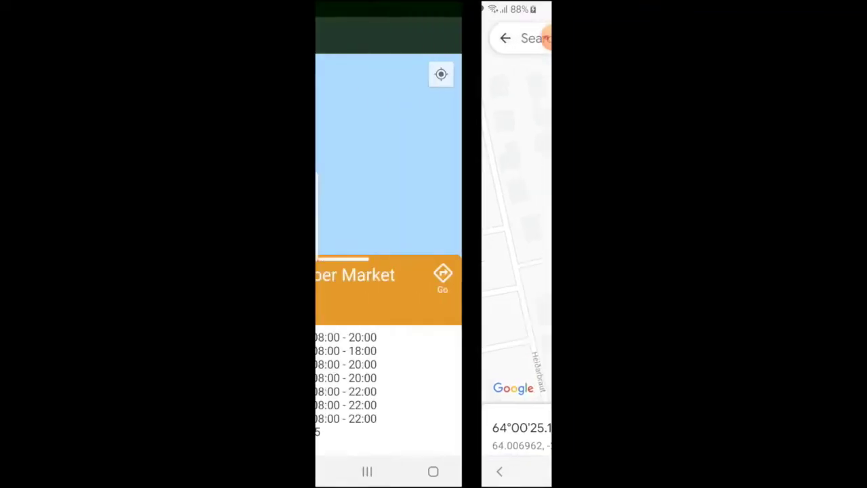
click(500, 471)
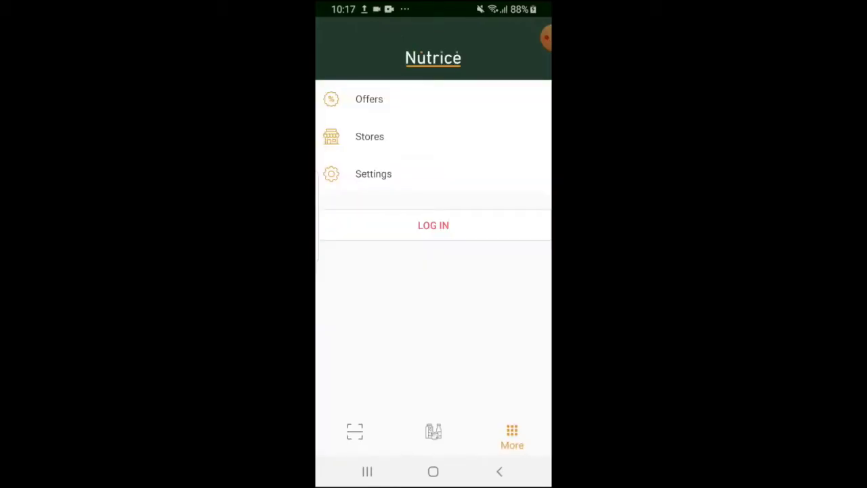
Log in with the account username and password, then view the empty shopping lists
click(433, 225)
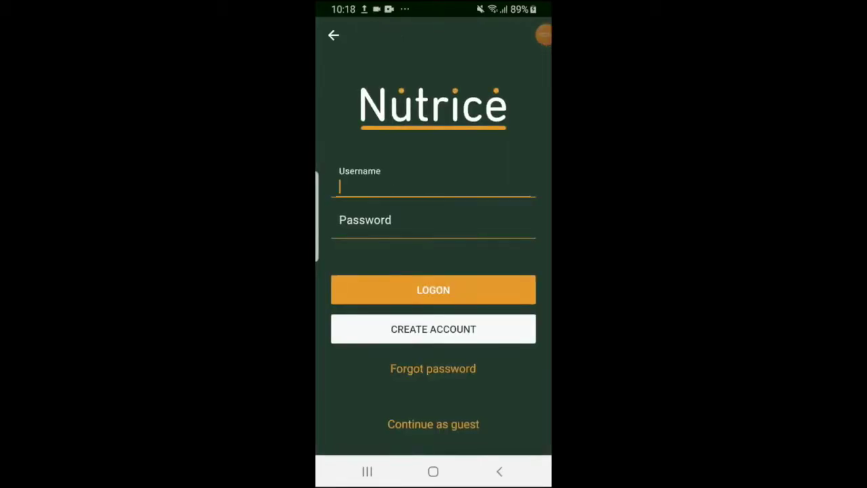
key(Tab)
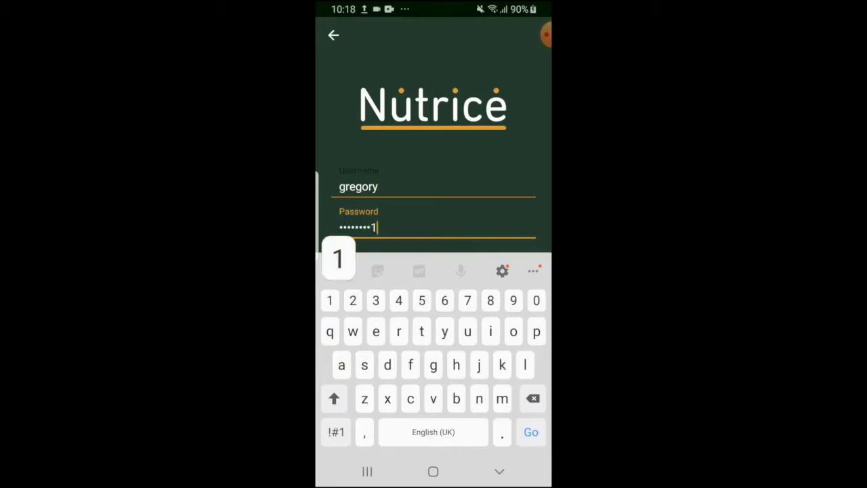
key(Return)
click(403, 433)
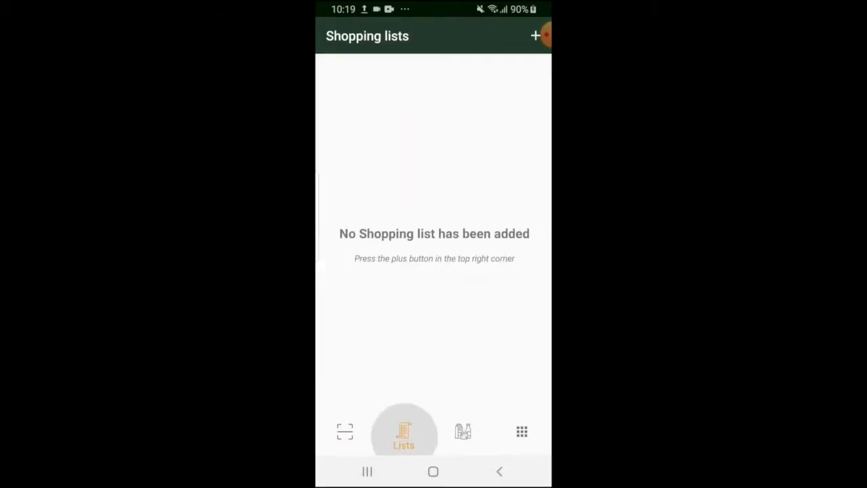
Create a shopping list named 'my list' and open it
click(536, 35)
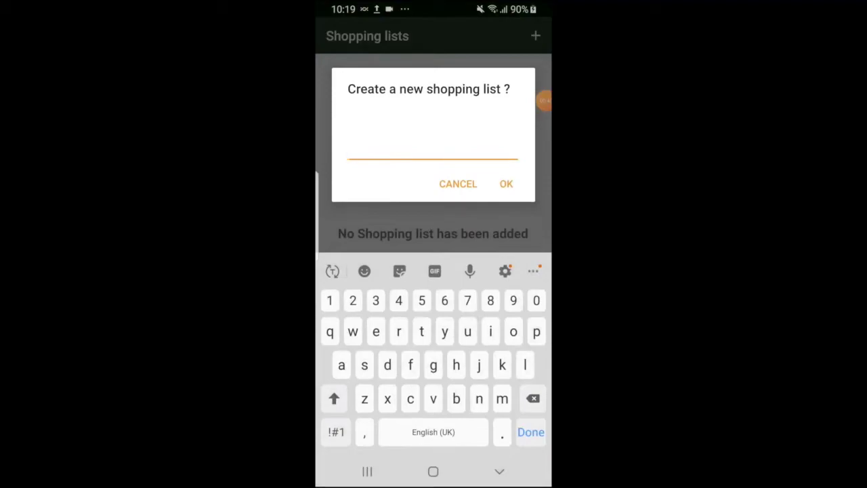
text(my)
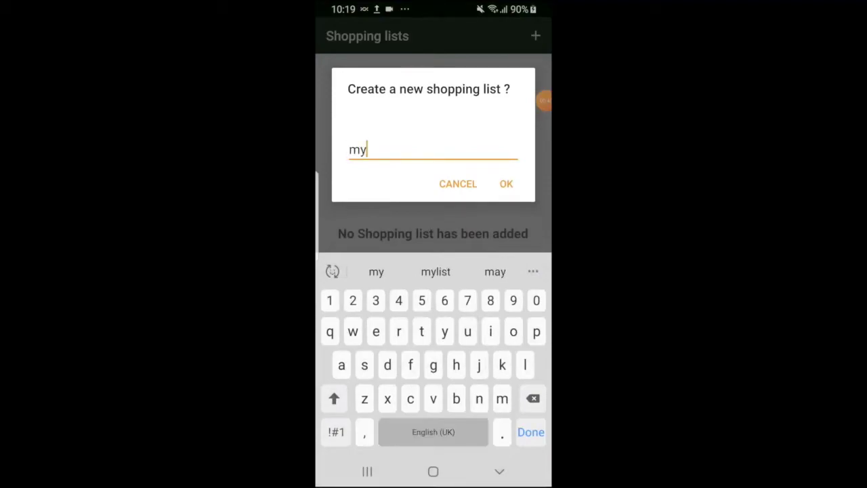
text( list)
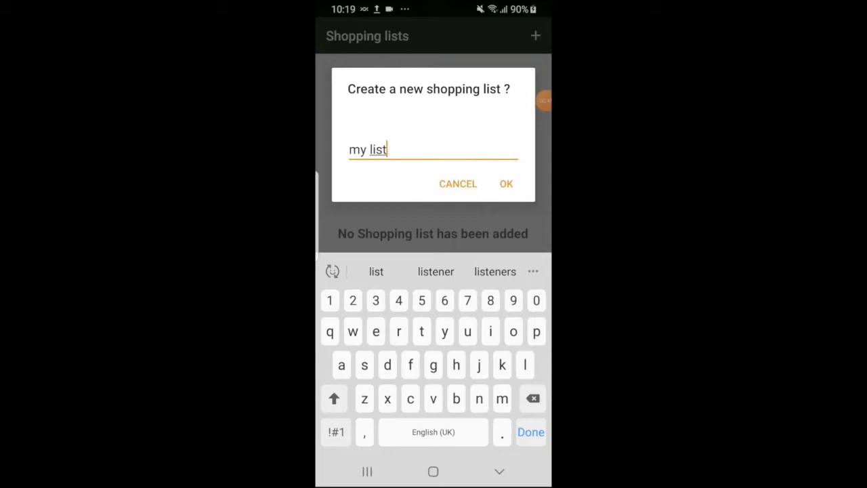
click(507, 184)
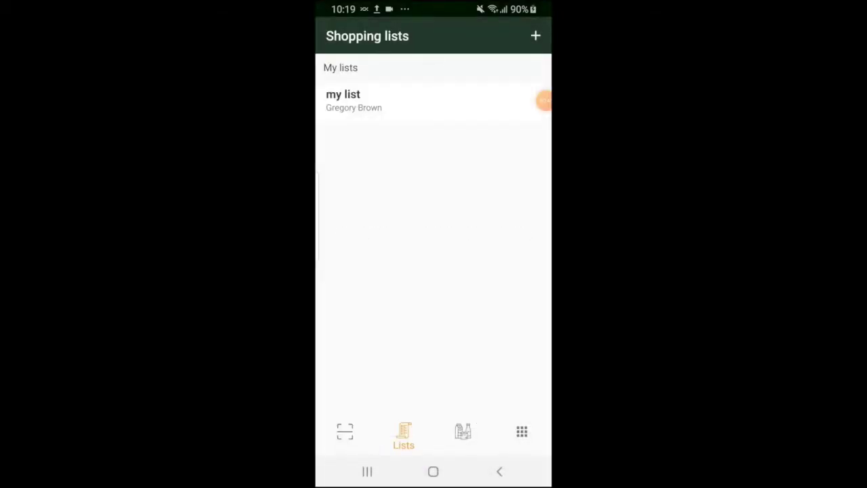
click(353, 100)
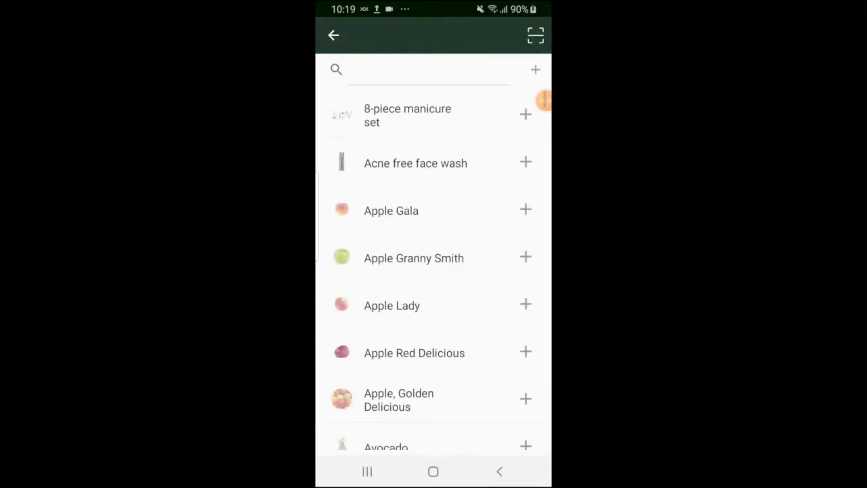
Add one Beef flank to my list, then show the account page's loyalty QR code
scroll(434, 271, down, 10)
click(525, 158)
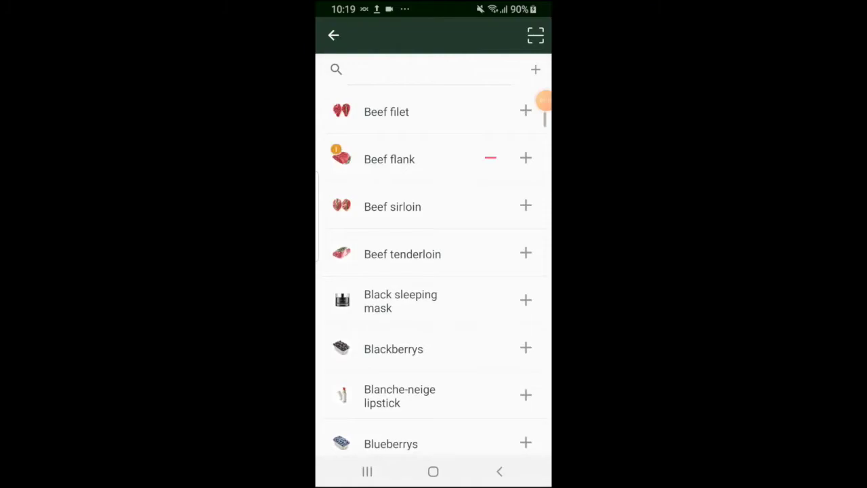
click(333, 36)
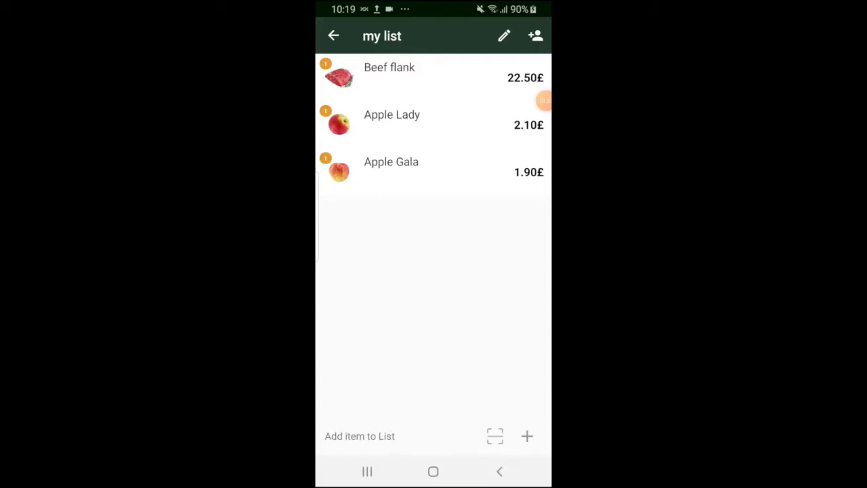
click(499, 471)
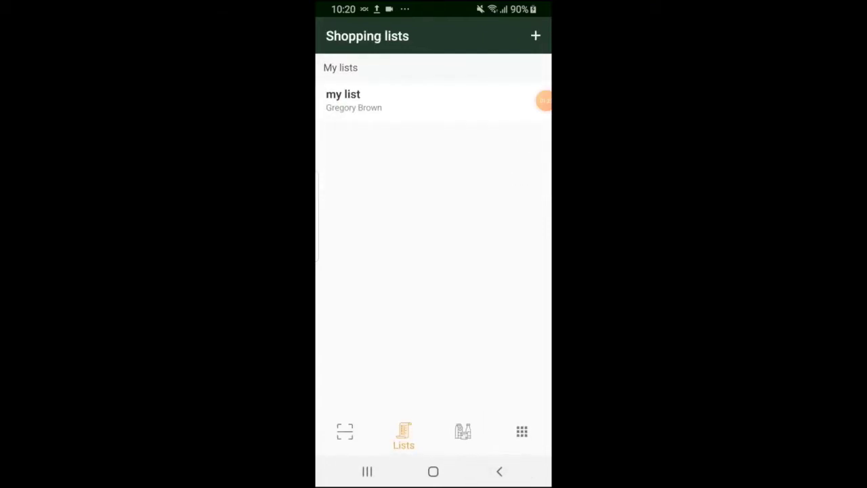
click(521, 434)
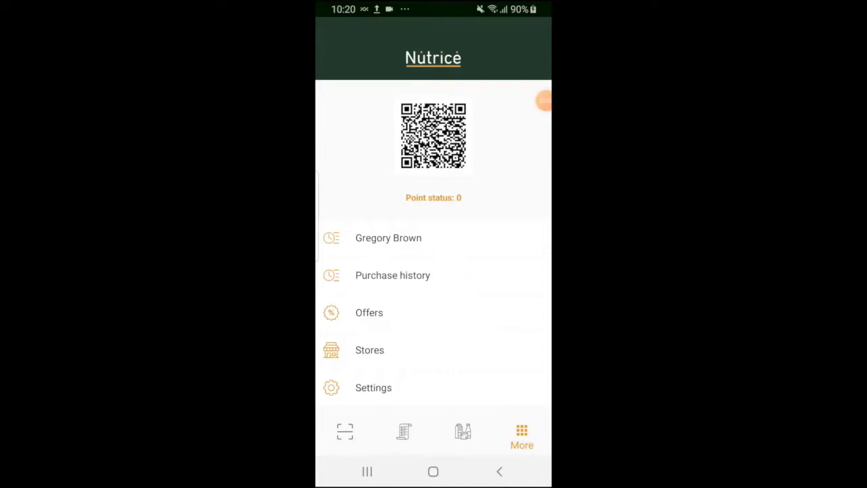
Copy Zart Mouthwash from the 23/11/2021 purchase into my list
click(393, 275)
scroll(433, 271, down, 5)
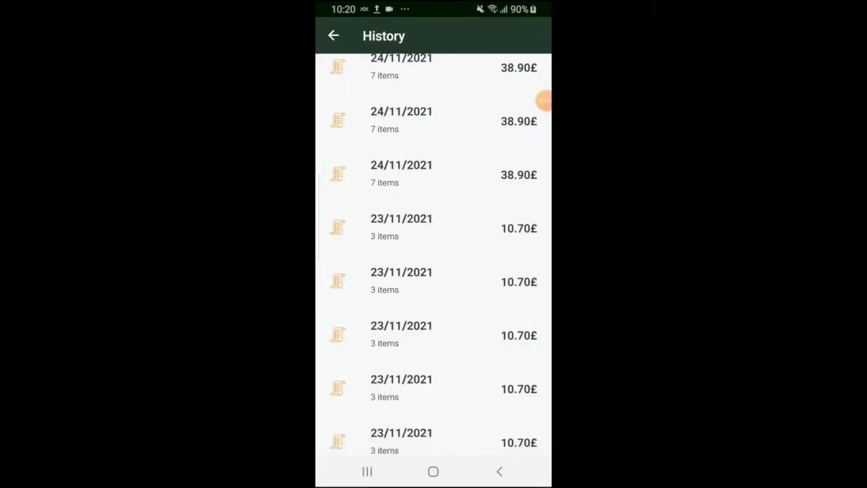
scroll(433, 255, up, 5)
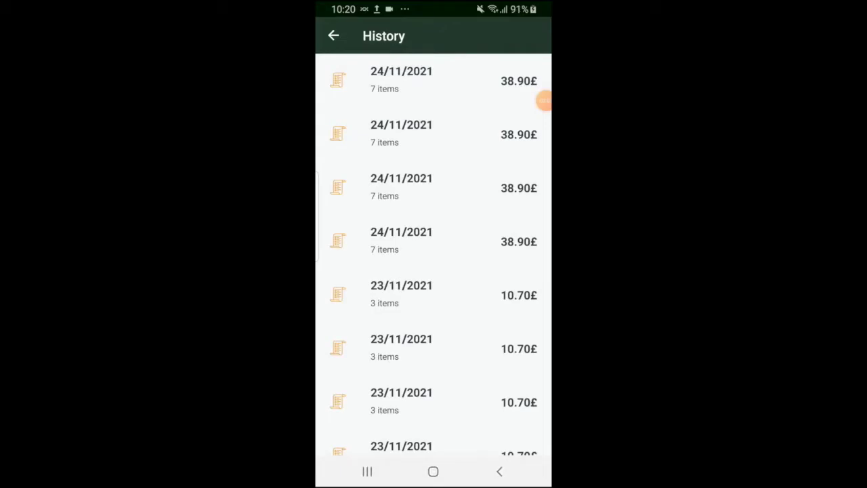
scroll(434, 271, down, 2)
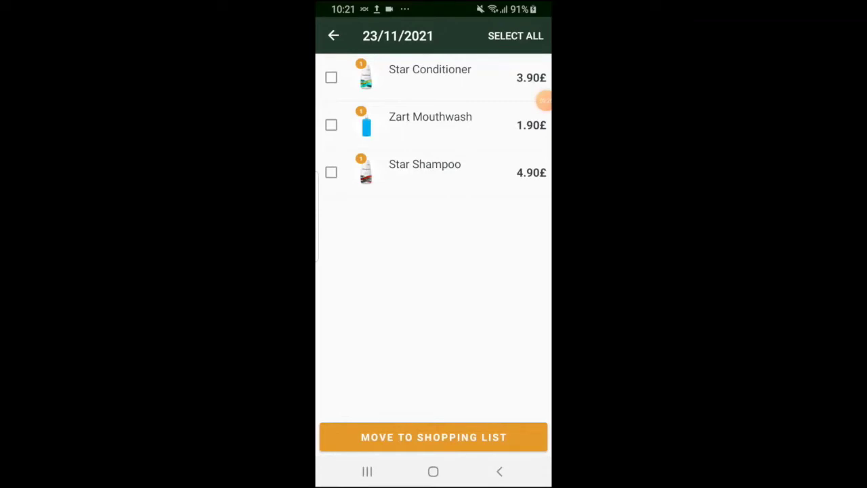
click(516, 36)
click(331, 125)
click(434, 437)
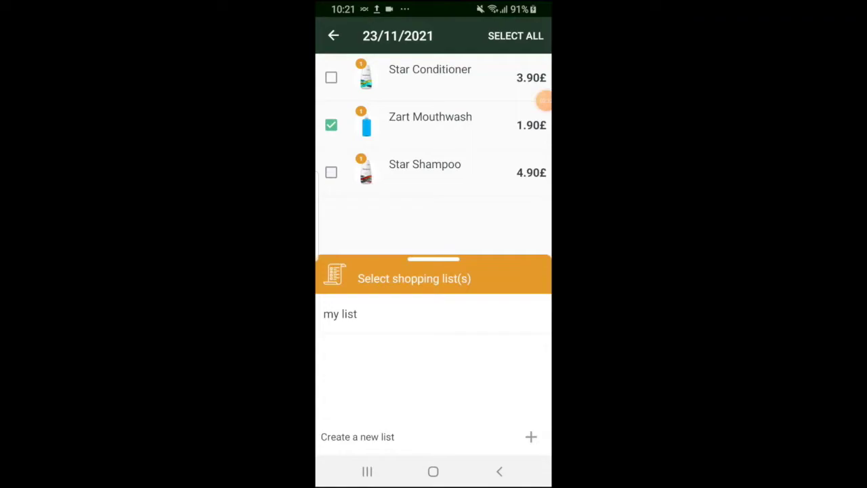
click(380, 314)
Check my list now holds Zart Mouthwash, then return to the shopping lists overview
click(499, 471)
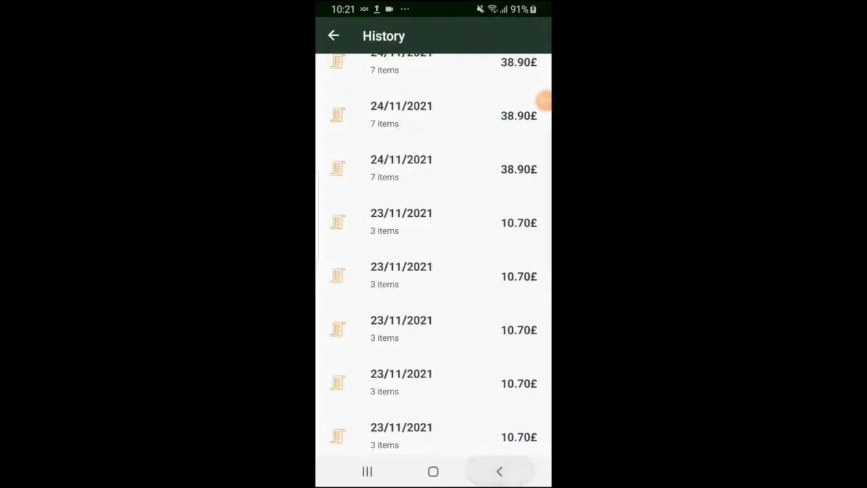
click(500, 471)
click(404, 431)
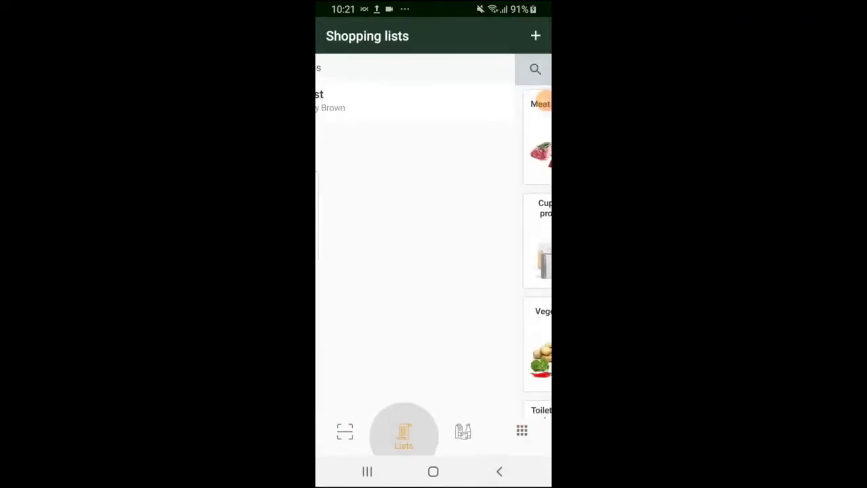
click(366, 98)
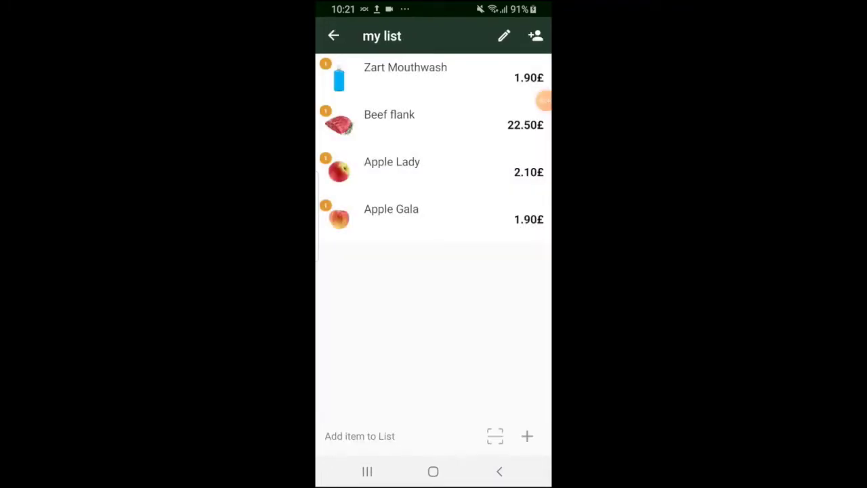
click(499, 471)
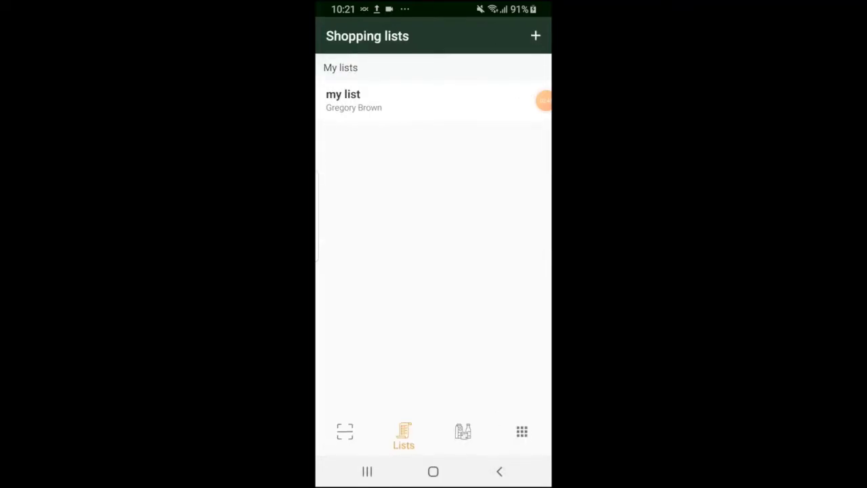
Start a scanning basket and load my list's five items into it
click(344, 434)
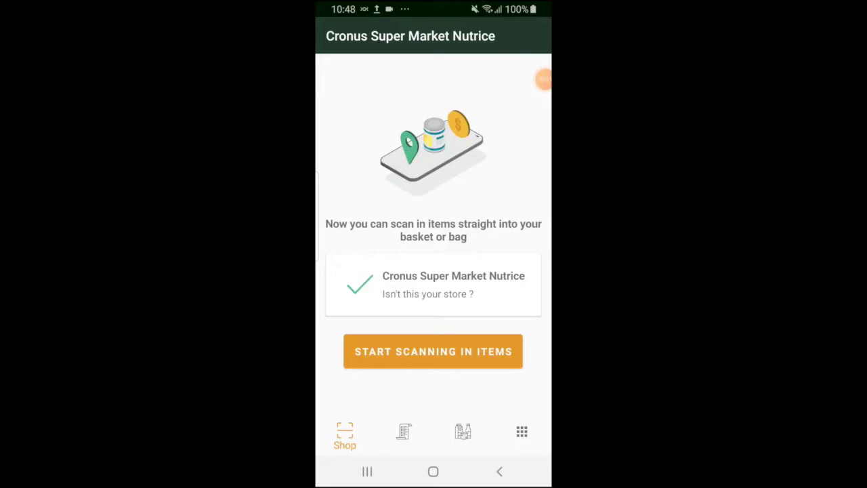
click(433, 351)
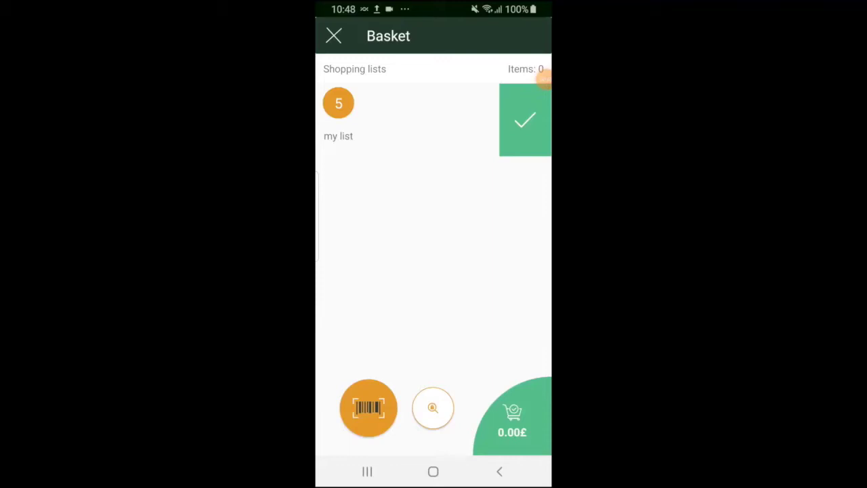
click(542, 81)
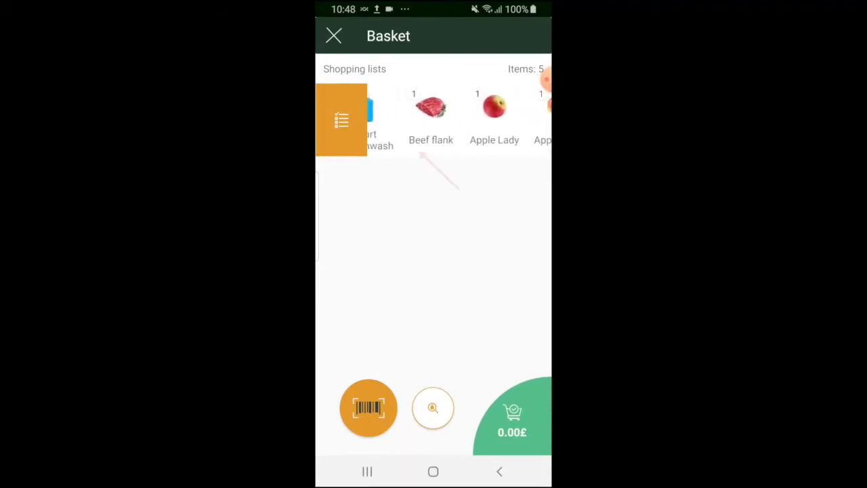
Add scanned Dish liquid soap, two Toilet paper 9 packs and Cream 250 ml to the basket
click(368, 407)
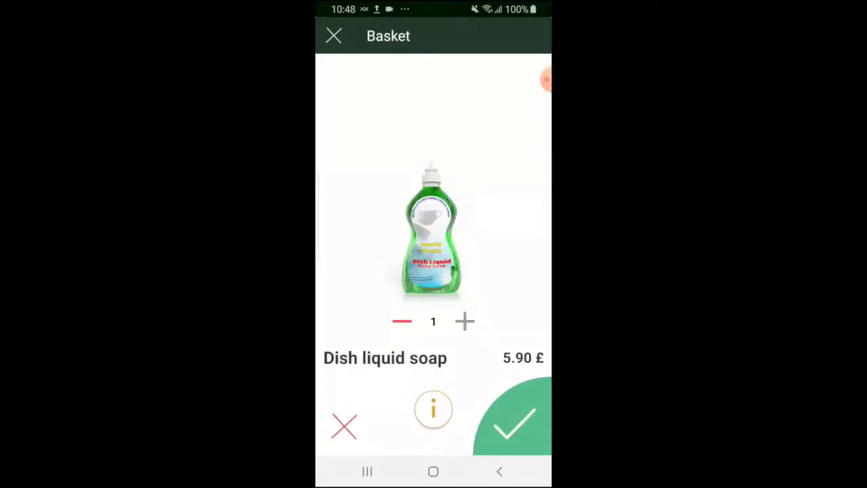
click(515, 423)
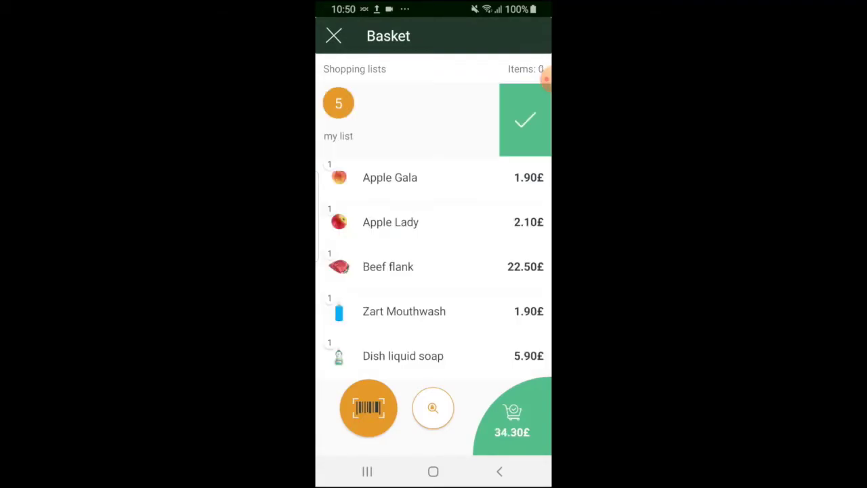
click(433, 407)
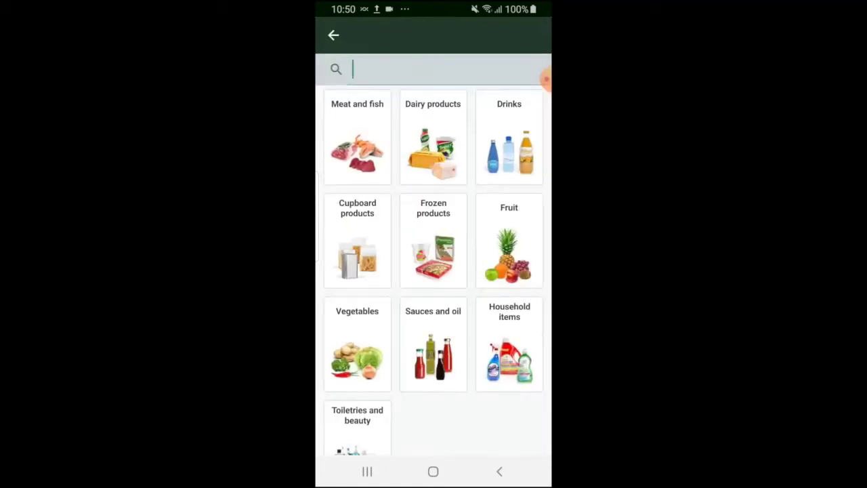
text(toil)
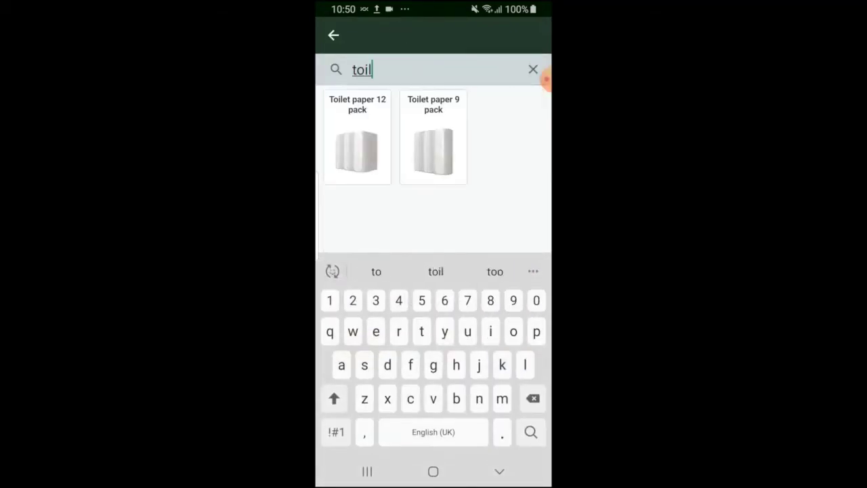
click(433, 139)
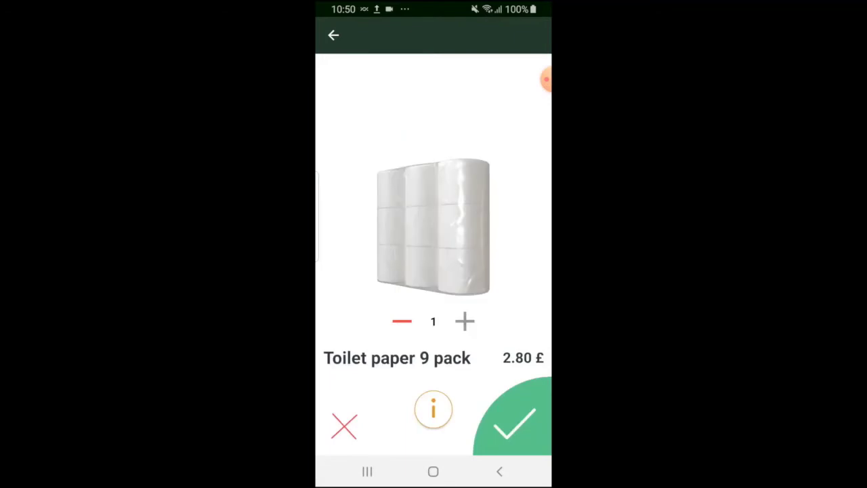
click(464, 321)
click(513, 424)
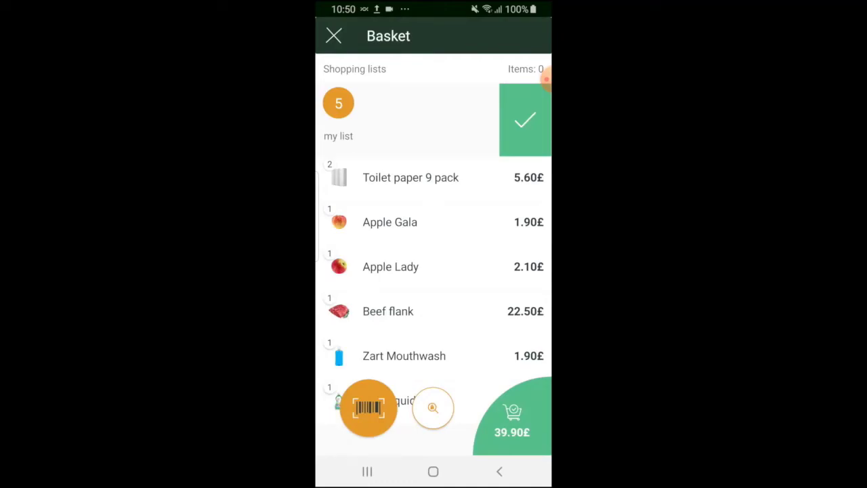
click(434, 183)
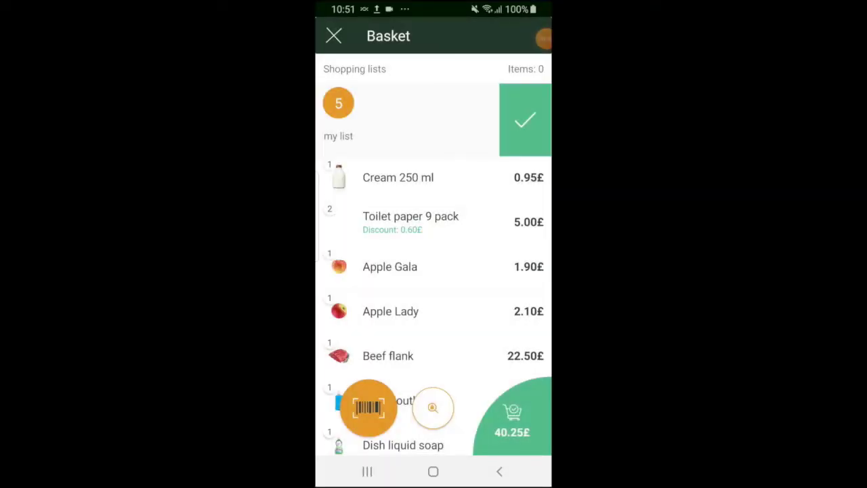
Try loyalty-point payment for the £40.25 basket, dismiss the refusal, and choose in-app payment
click(513, 417)
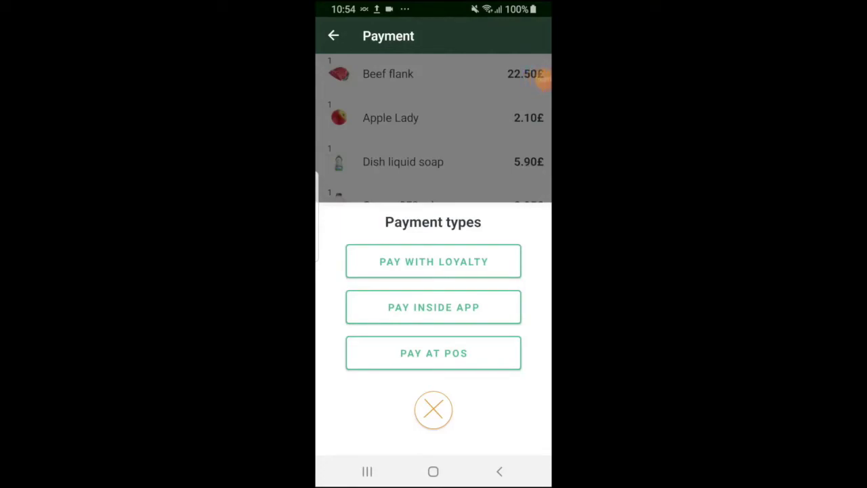
click(434, 261)
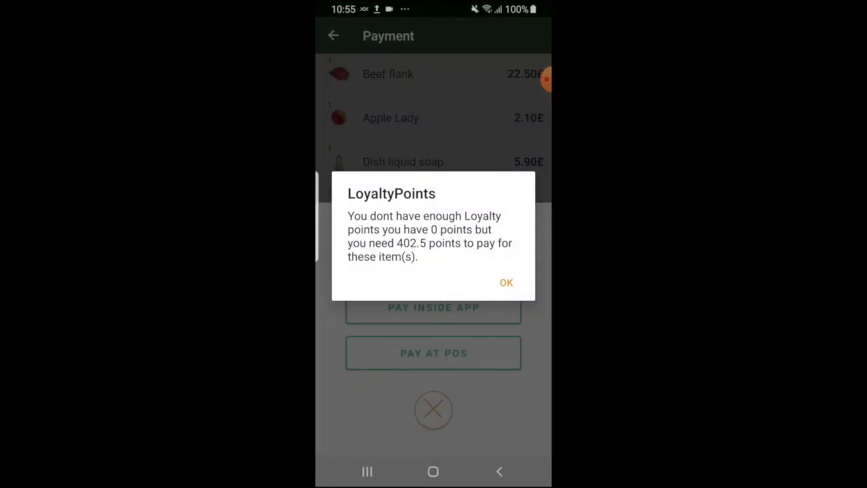
click(506, 283)
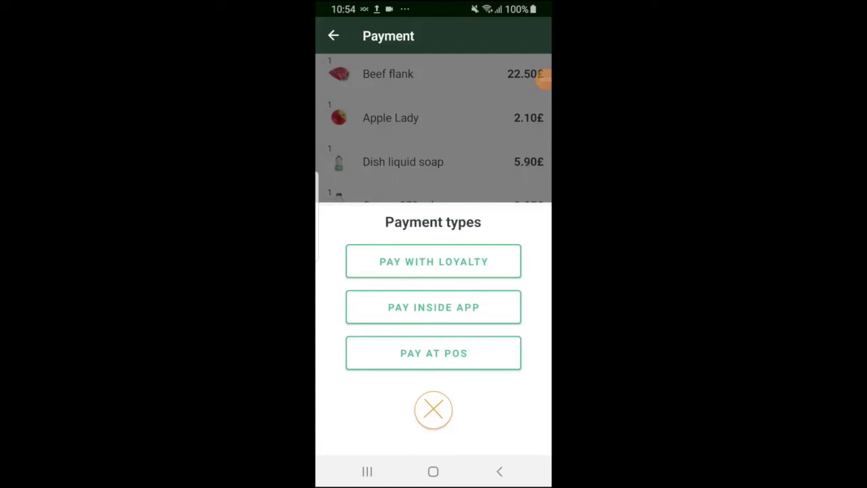
click(434, 307)
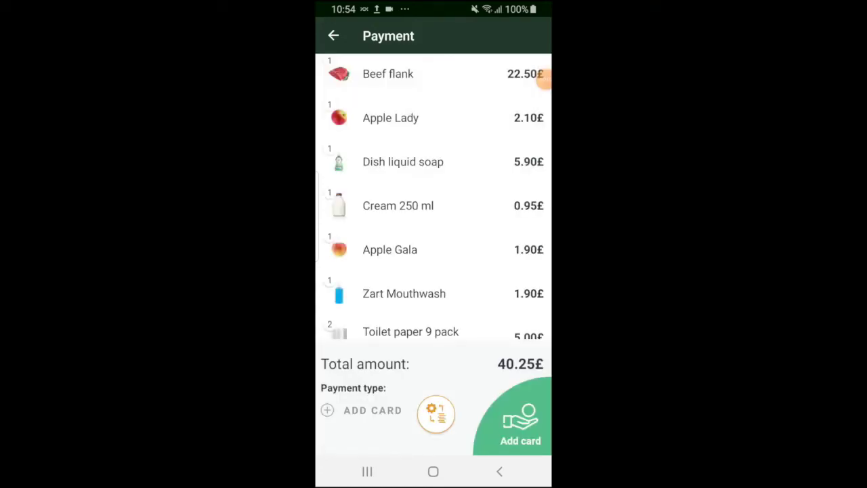
Add a new card with number, MM/YY expiry and CVV, pay, and dismiss the Completed screen
click(521, 421)
click(362, 252)
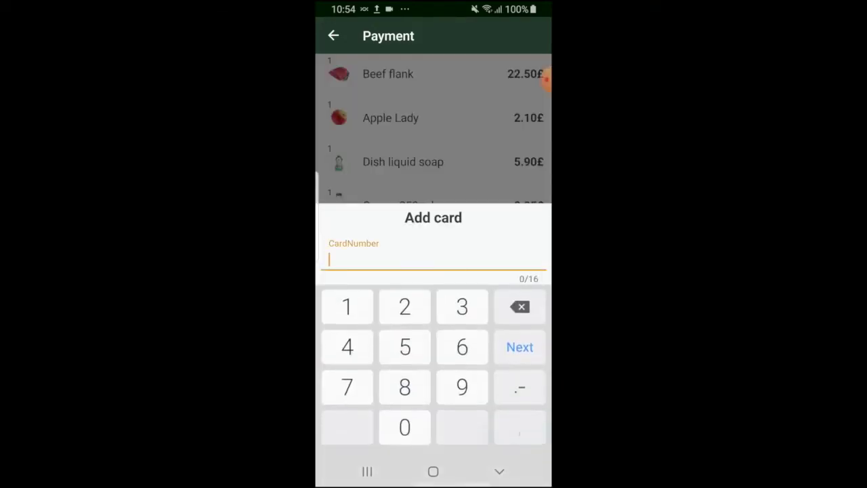
text(555555555)
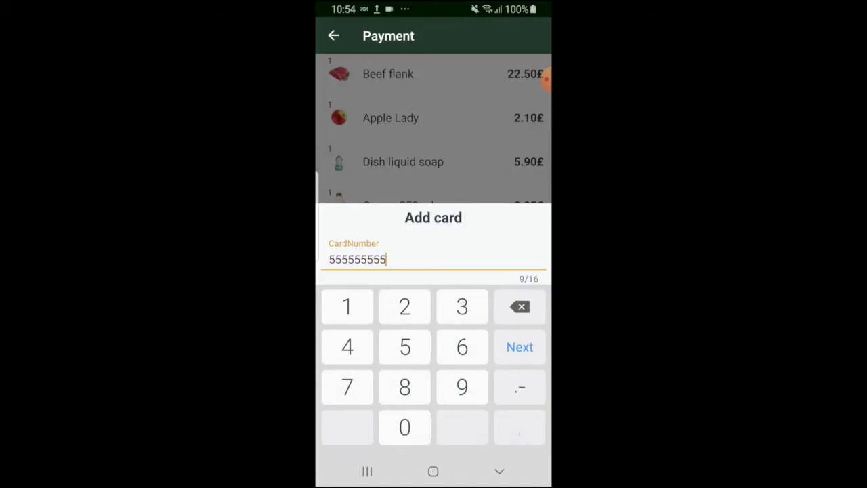
text(5555555)
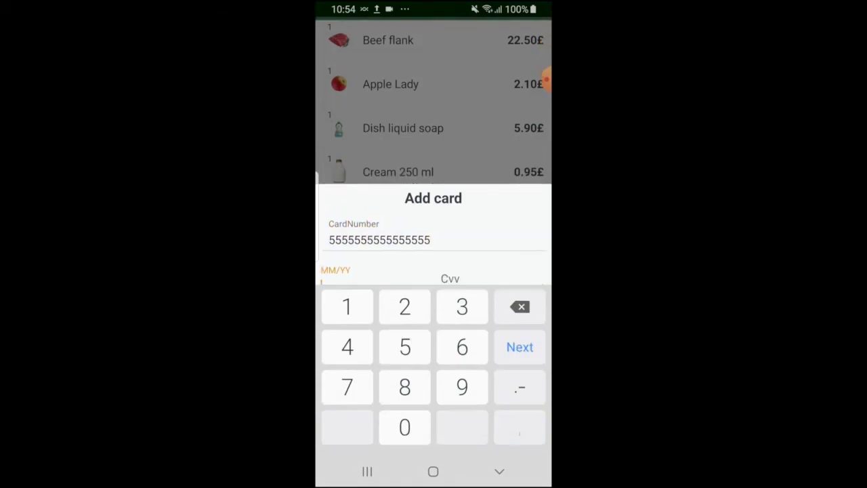
text(1111)
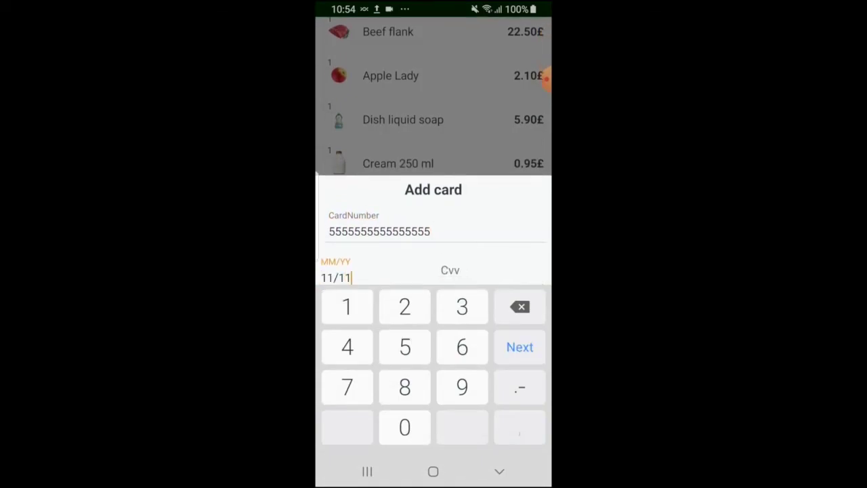
text(123)
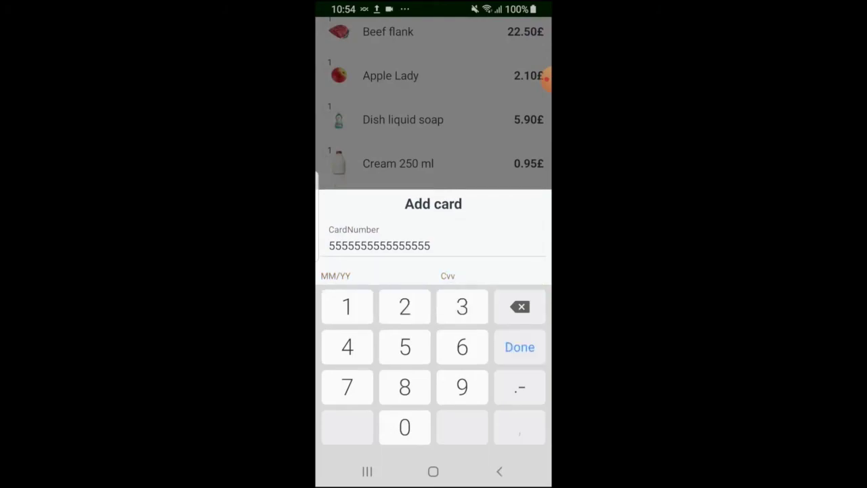
key(Return)
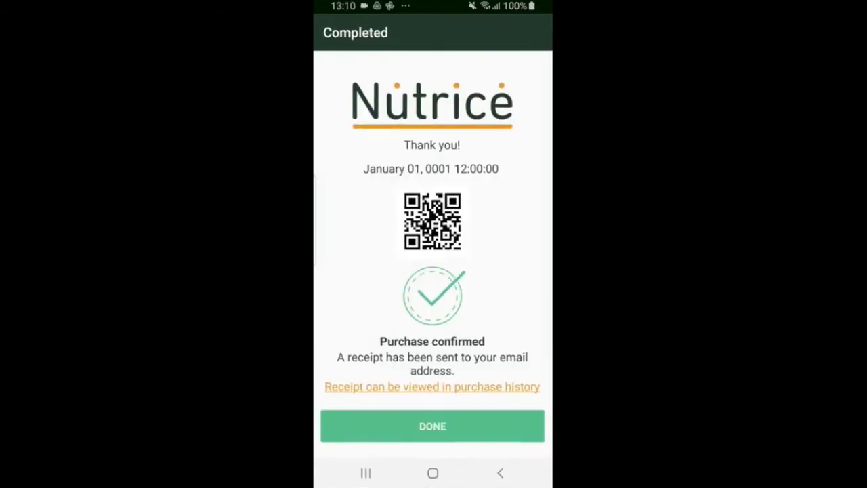
click(432, 426)
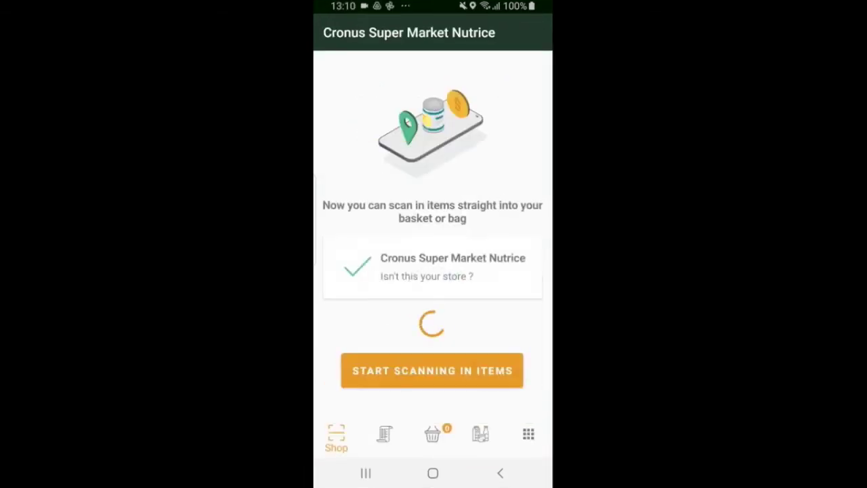